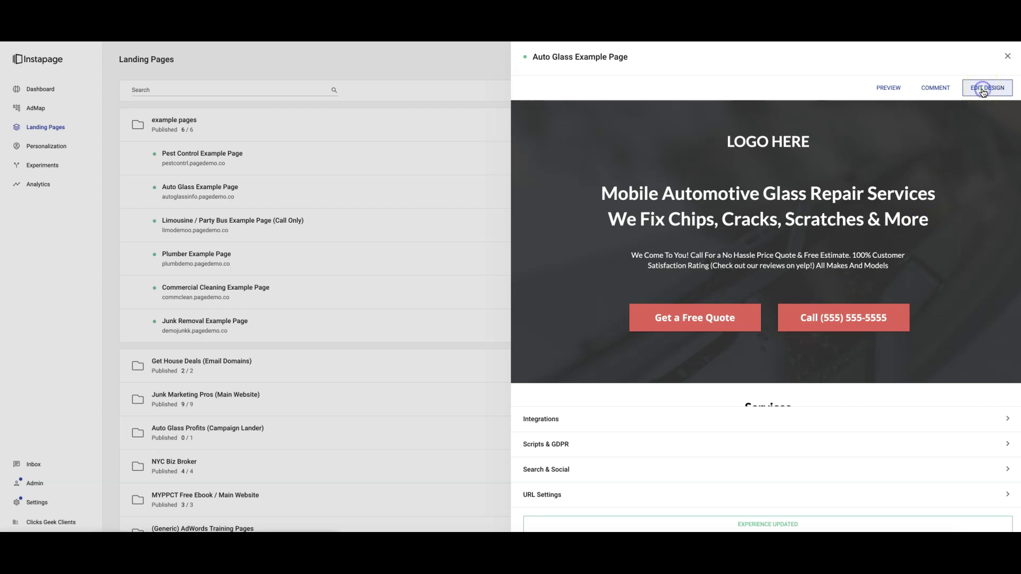
- Open the Auto Glass Example Page in the design editor and drop a Video element onto the hero
{"action": "left_click", "coordinate": [735, 211]}
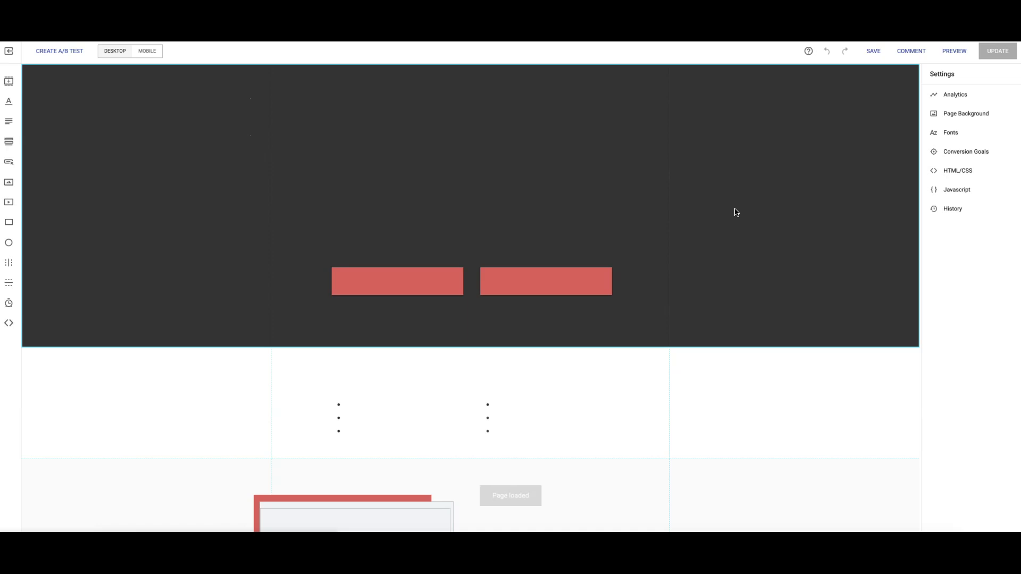
{"action": "left_click", "coordinate": [322, 182]}
{"action": "left_click", "coordinate": [449, 88]}
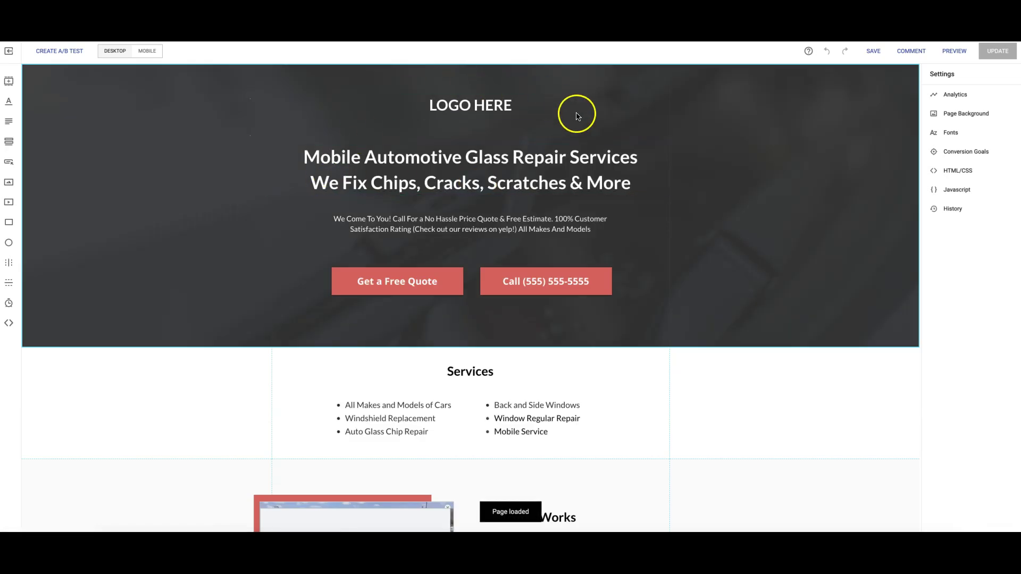
{"action": "left_click", "coordinate": [456, 104]}
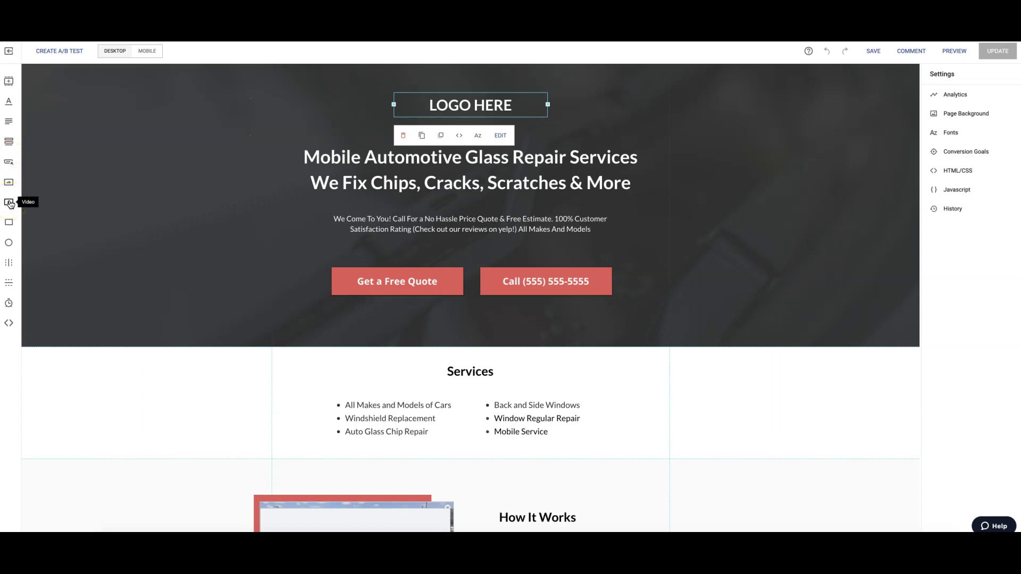
{"action": "mouse_move", "coordinate": [10, 204]}
{"action": "left_mouse_down"}
{"action": "mouse_move", "coordinate": [387, 291]}
{"action": "mouse_move", "coordinate": [280, 198]}
{"action": "left_mouse_up"}
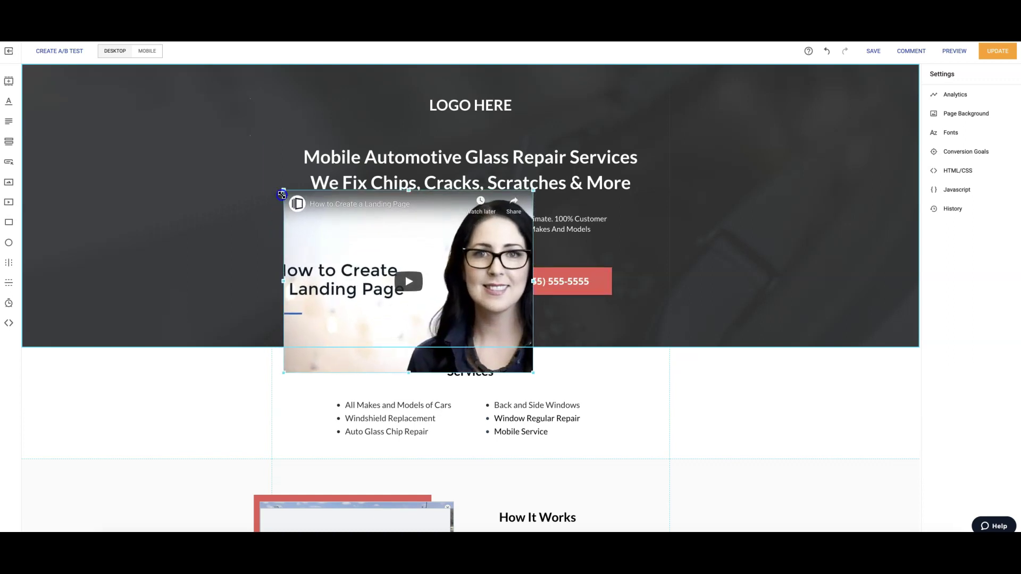
{"action": "left_click", "coordinate": [278, 212]}
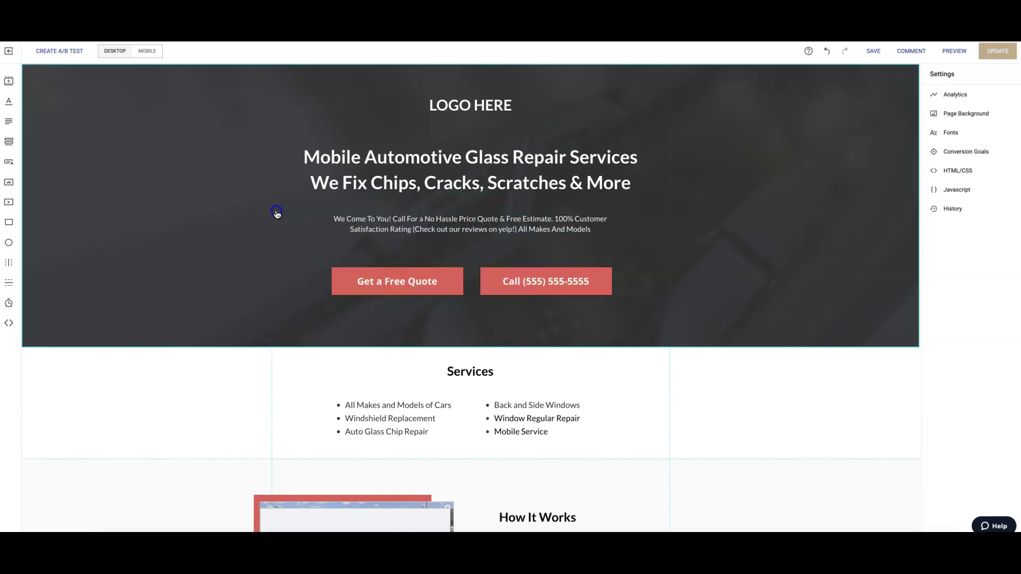
{"action": "left_click_drag", "start_coordinate": [10, 222], "coordinate": [410, 360]}
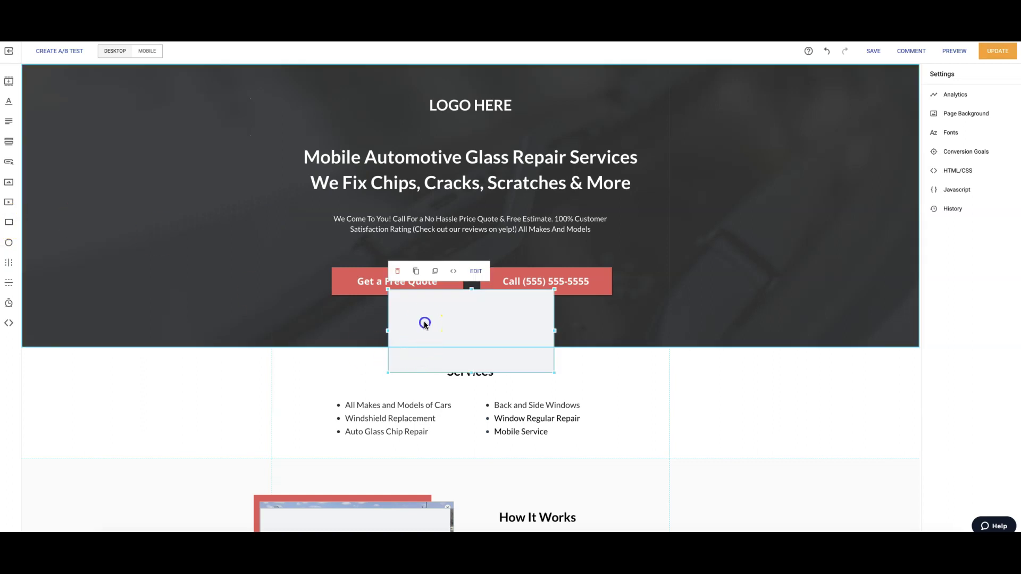
{"action": "left_click_drag", "start_coordinate": [415, 325], "coordinate": [189, 269]}
{"action": "left_click_drag", "start_coordinate": [317, 277], "coordinate": [269, 275]}
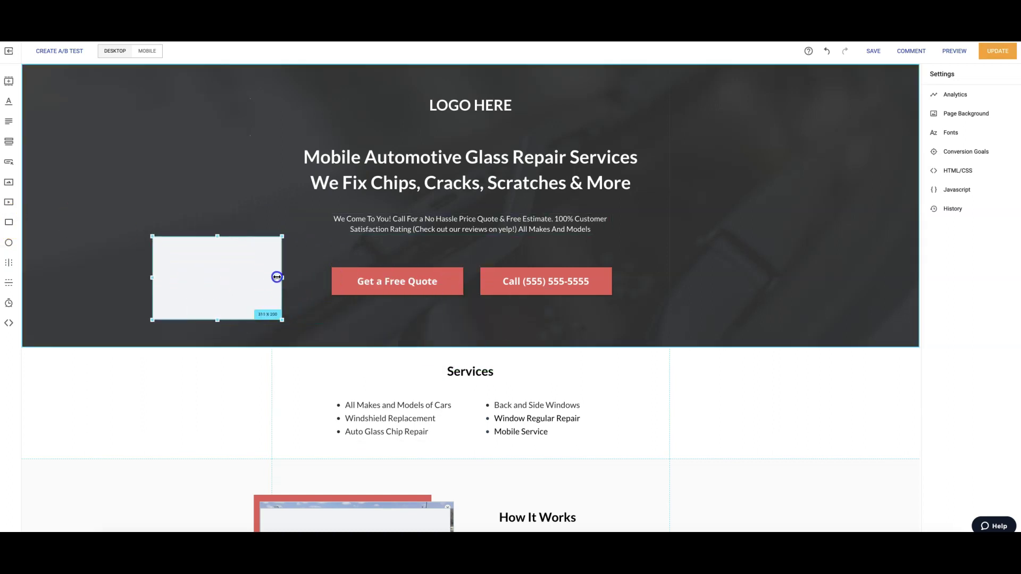
{"action": "left_click", "coordinate": [163, 217]}
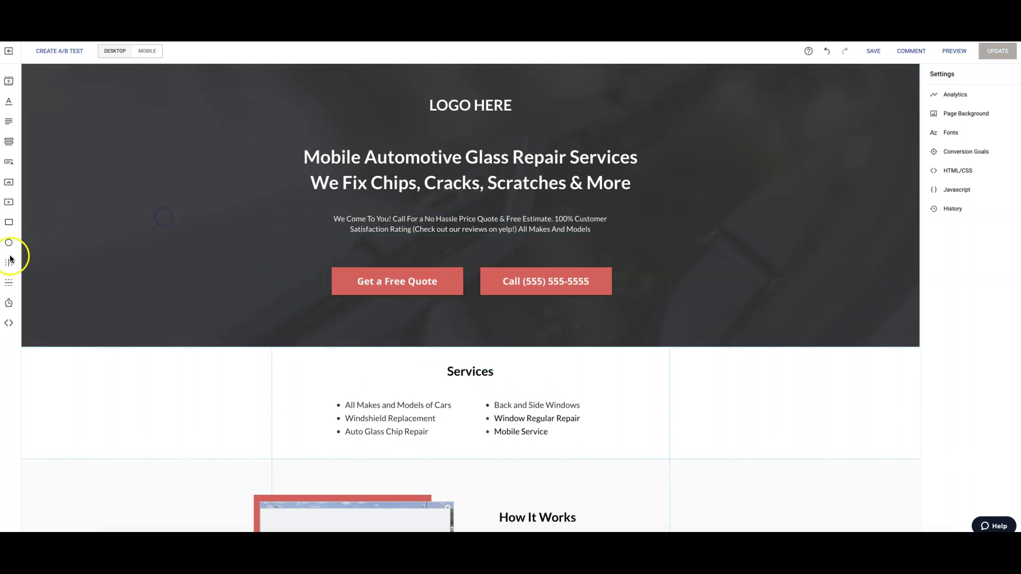
{"action": "left_click_drag", "start_coordinate": [8, 242], "coordinate": [406, 299]}
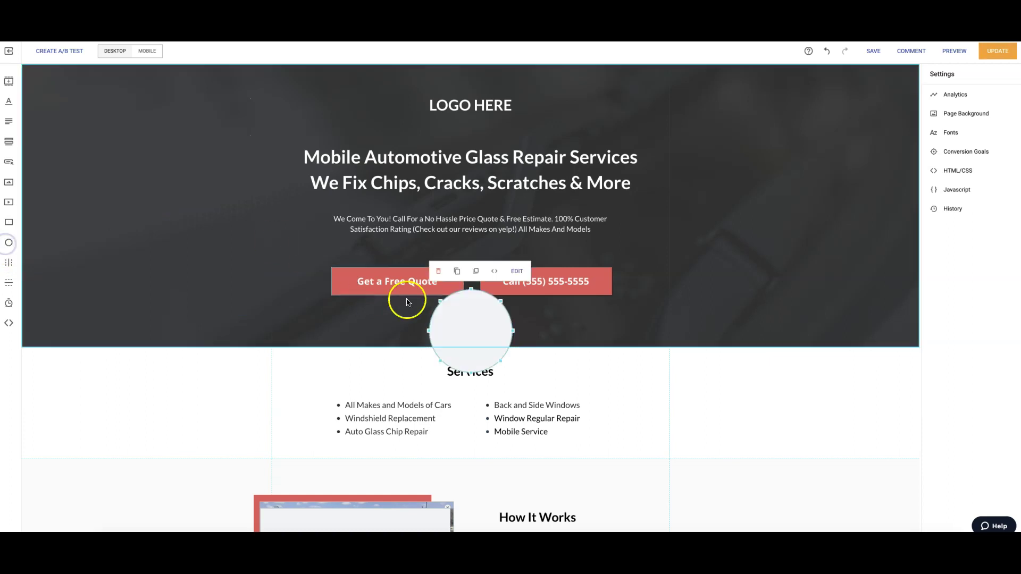
{"action": "left_click", "coordinate": [439, 271]}
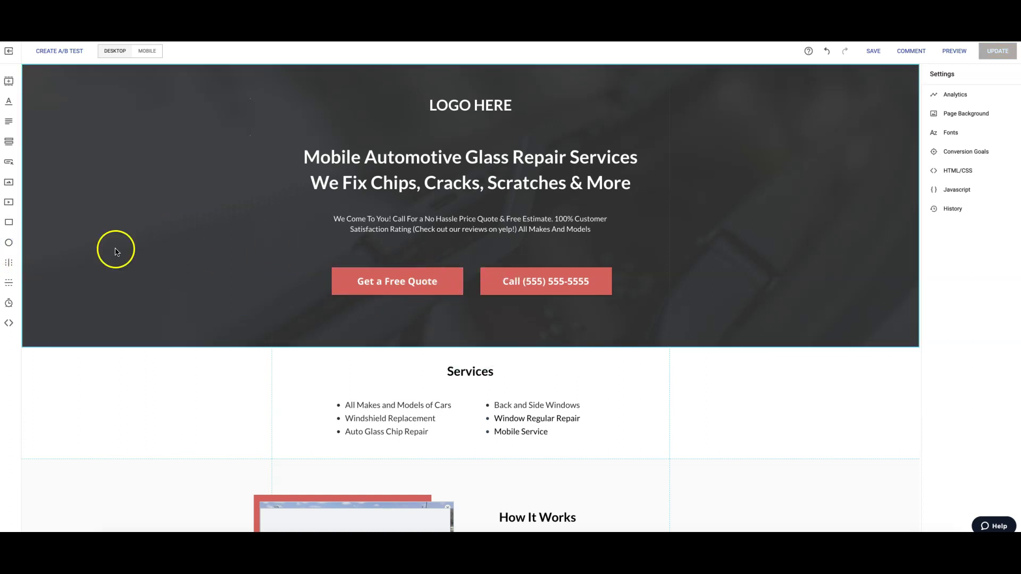
{"action": "left_click", "coordinate": [9, 303]}
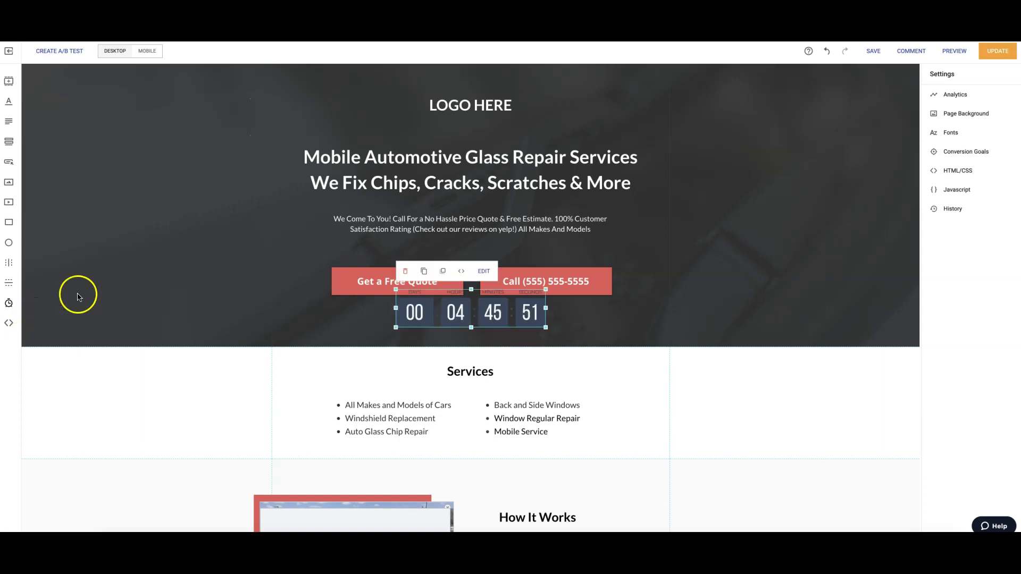
{"action": "left_click", "coordinate": [406, 271]}
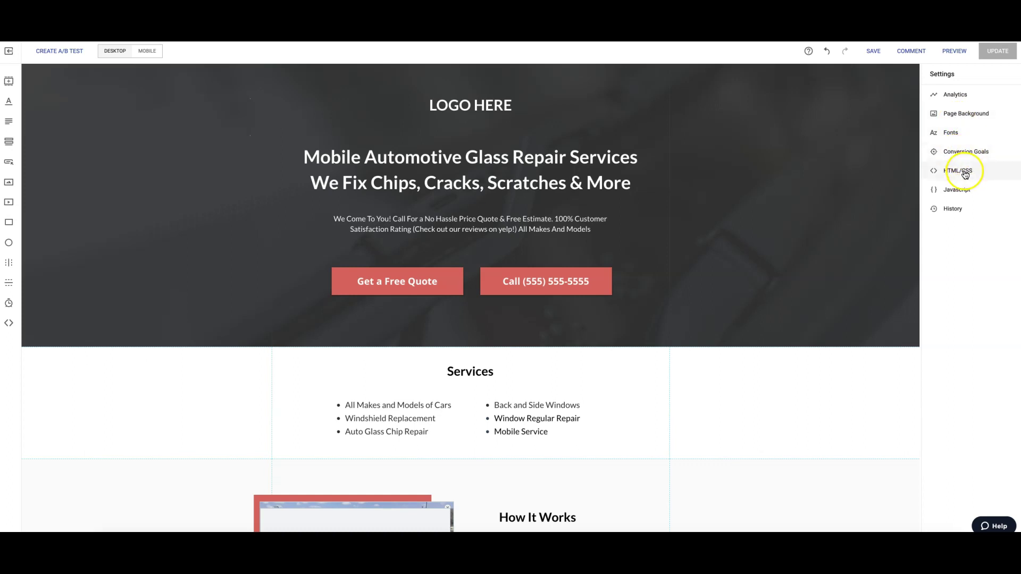
- Check the HTML/CSS settings unchanged, then shift the headline slightly up-left and select the hero section
{"action": "left_click", "coordinate": [964, 171]}
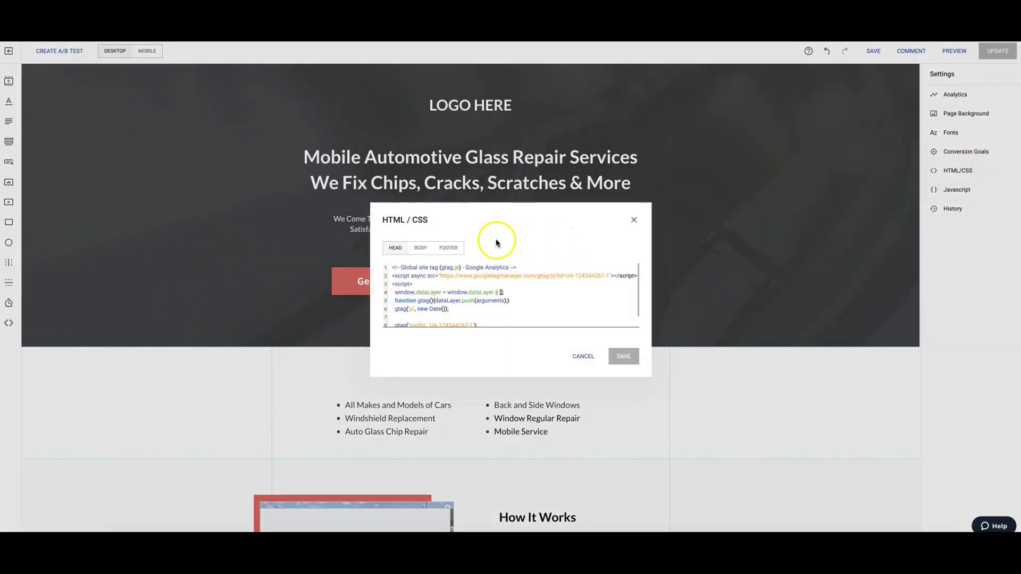
{"action": "left_click", "coordinate": [635, 222]}
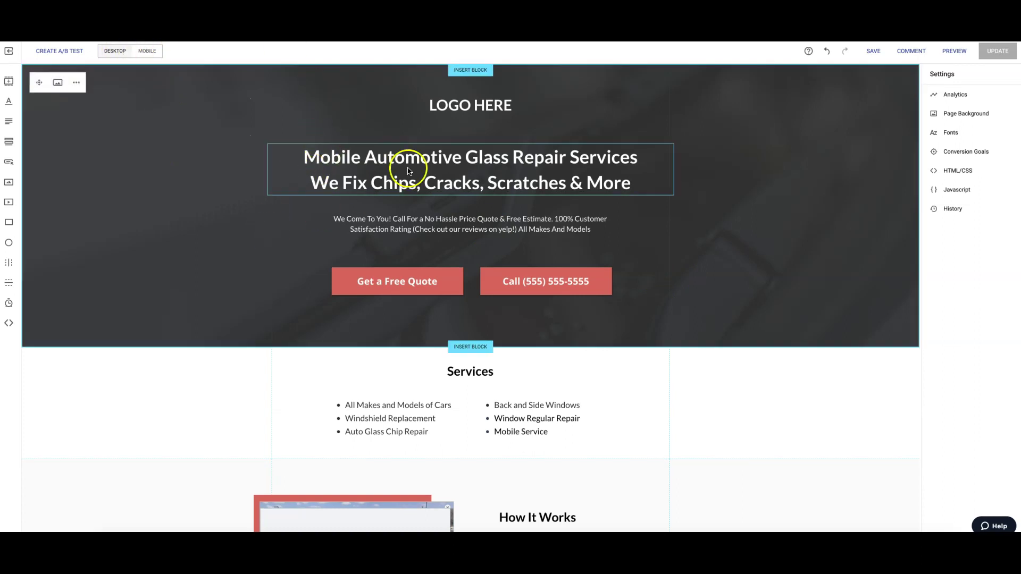
{"action": "left_click_drag", "start_coordinate": [410, 167], "coordinate": [407, 159]}
{"action": "left_click", "coordinate": [458, 165]}
{"action": "left_click", "coordinate": [584, 103]}
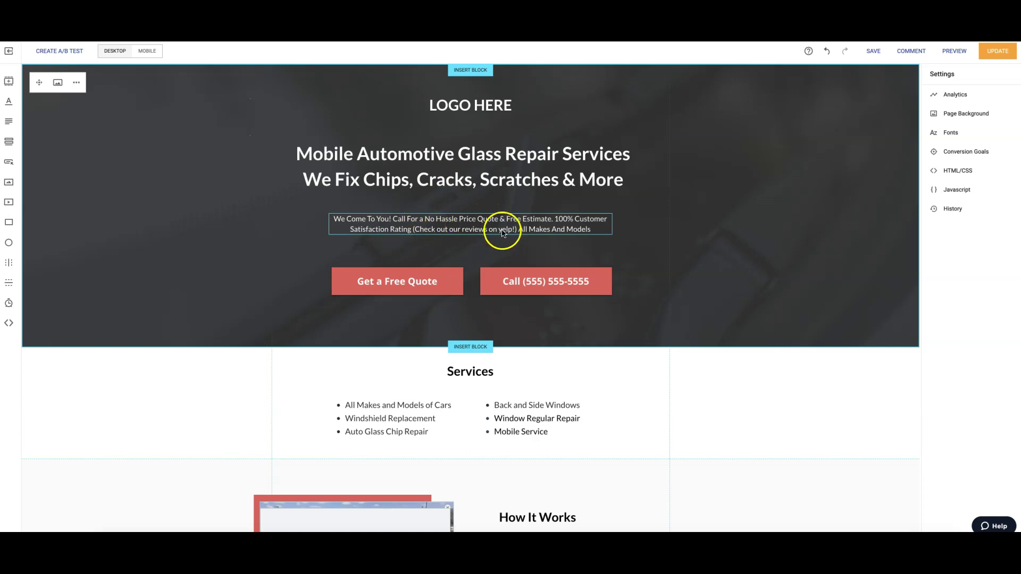
{"action": "left_click", "coordinate": [408, 288]}
{"action": "left_click", "coordinate": [398, 249]}
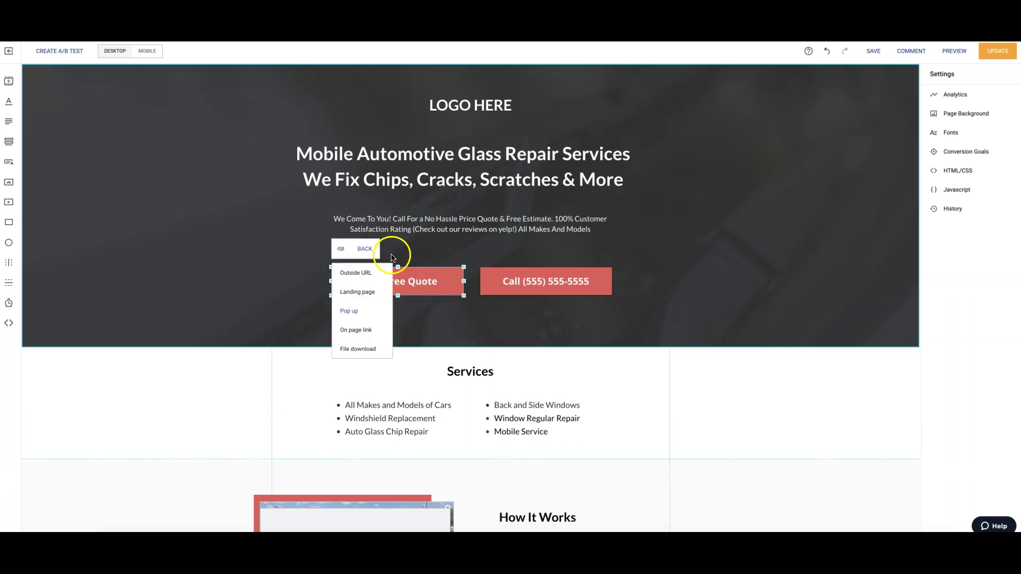
{"action": "left_click", "coordinate": [360, 314]}
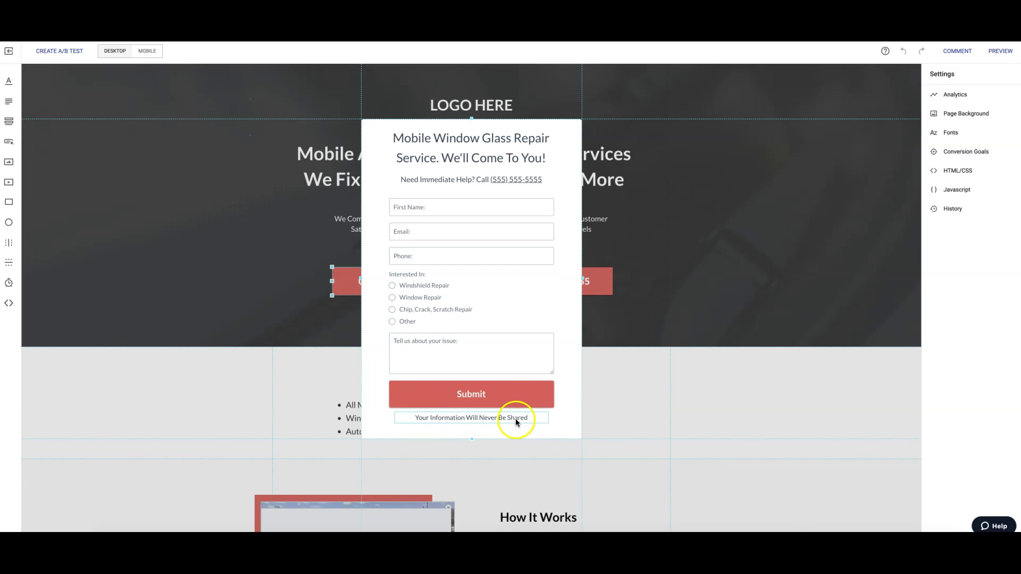
{"action": "left_click", "coordinate": [623, 386]}
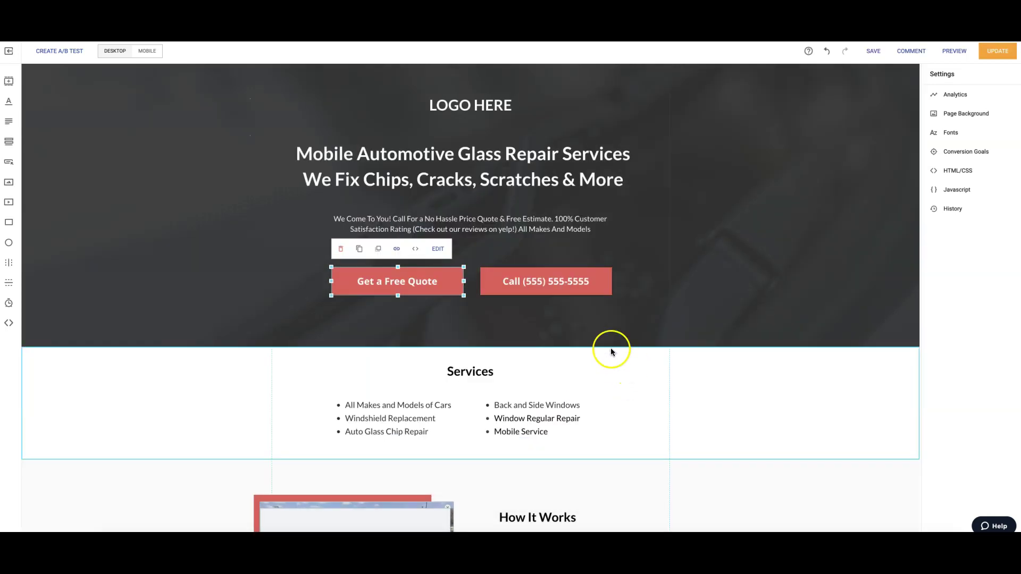
{"action": "left_click", "coordinate": [590, 334]}
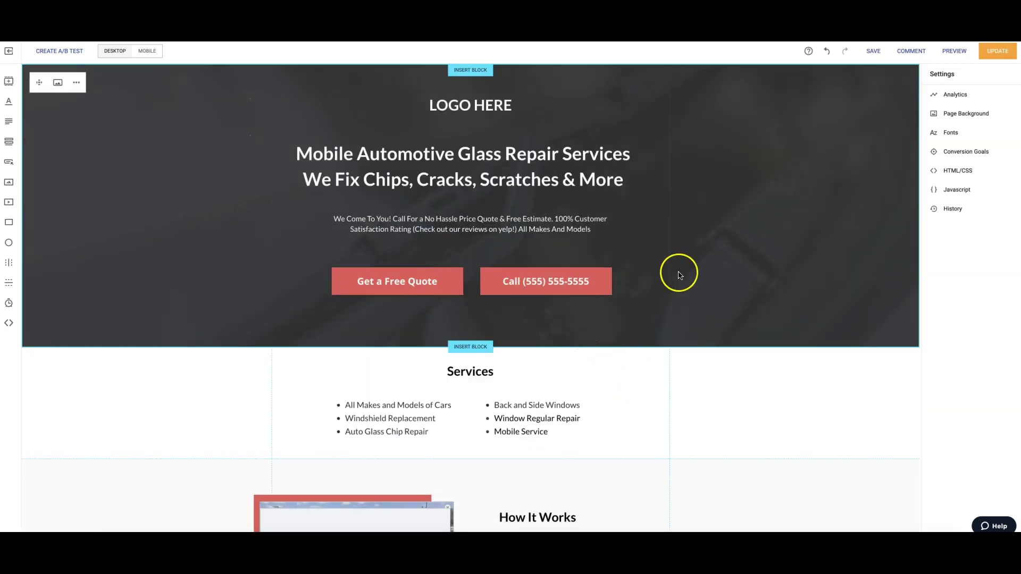
{"action": "scroll", "coordinate": [679, 274], "scroll_direction": "down", "scroll_amount": 3}
{"action": "scroll", "coordinate": [677, 274], "scroll_direction": "down", "scroll_amount": 2}
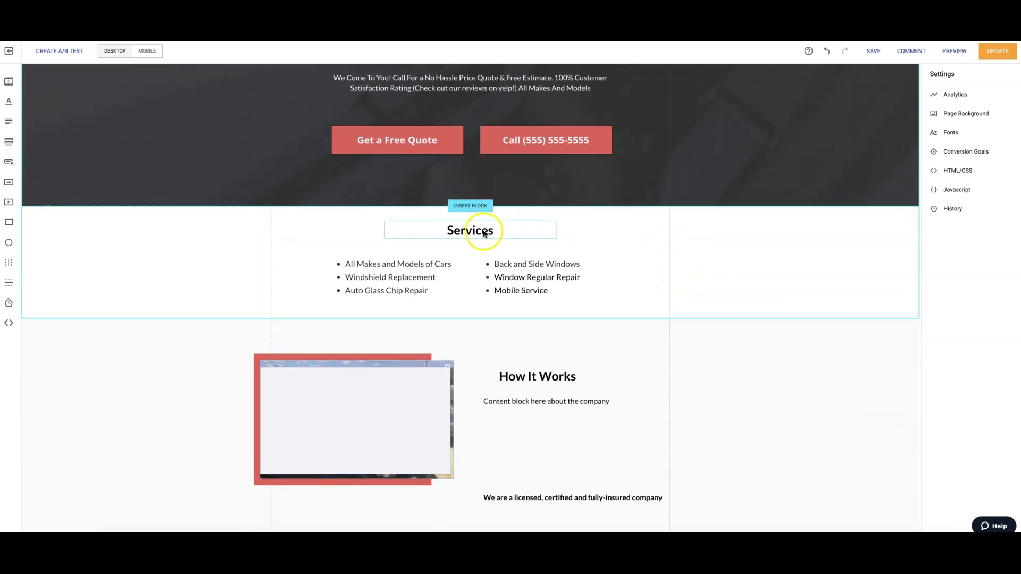
{"action": "scroll", "coordinate": [733, 289], "scroll_direction": "down", "scroll_amount": 1}
{"action": "scroll", "coordinate": [733, 289], "scroll_direction": "down", "scroll_amount": 5}
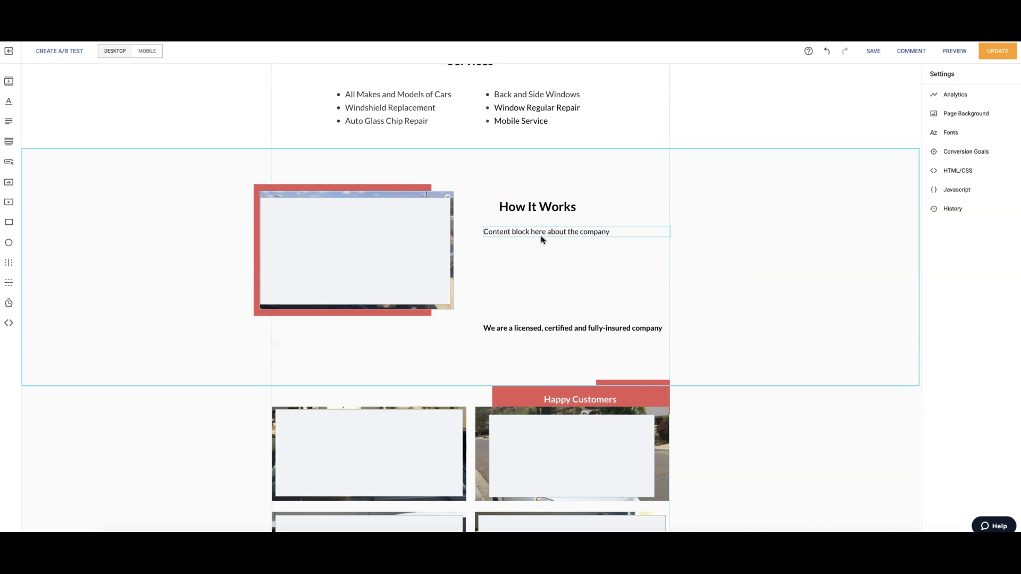
{"action": "left_click_drag", "start_coordinate": [518, 329], "coordinate": [544, 327]}
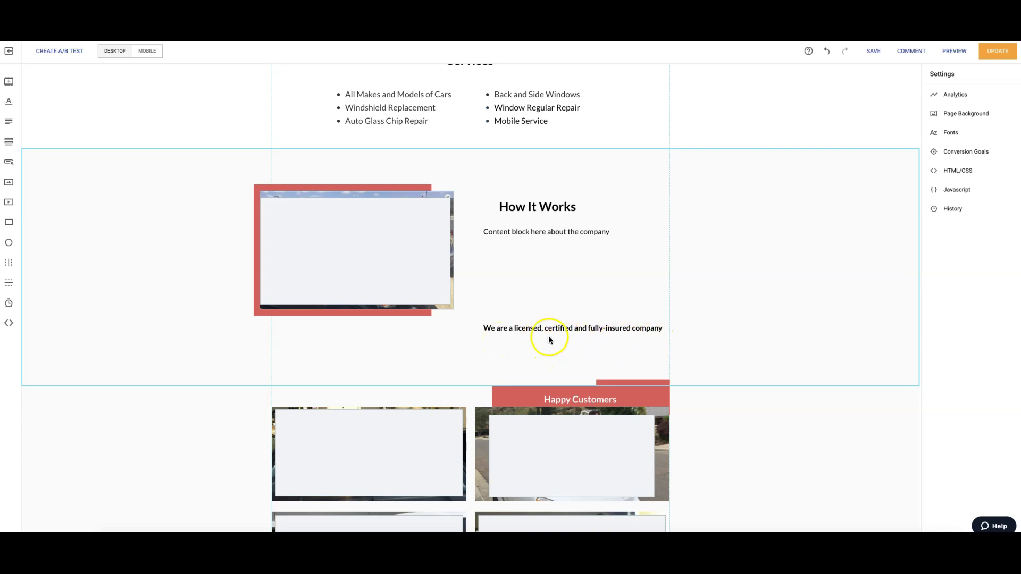
{"action": "scroll", "coordinate": [729, 337], "scroll_direction": "down", "scroll_amount": 2}
{"action": "scroll", "coordinate": [729, 329], "scroll_direction": "down", "scroll_amount": 2}
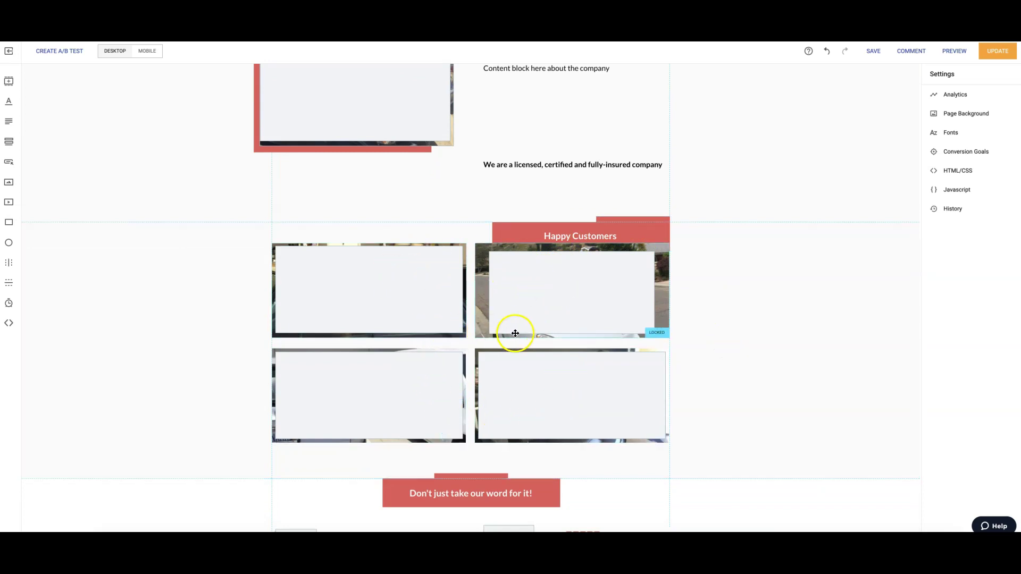
{"action": "scroll", "coordinate": [754, 316], "scroll_direction": "down", "scroll_amount": 1}
{"action": "scroll", "coordinate": [754, 318], "scroll_direction": "down", "scroll_amount": 1}
{"action": "scroll", "coordinate": [754, 318], "scroll_direction": "down", "scroll_amount": 1}
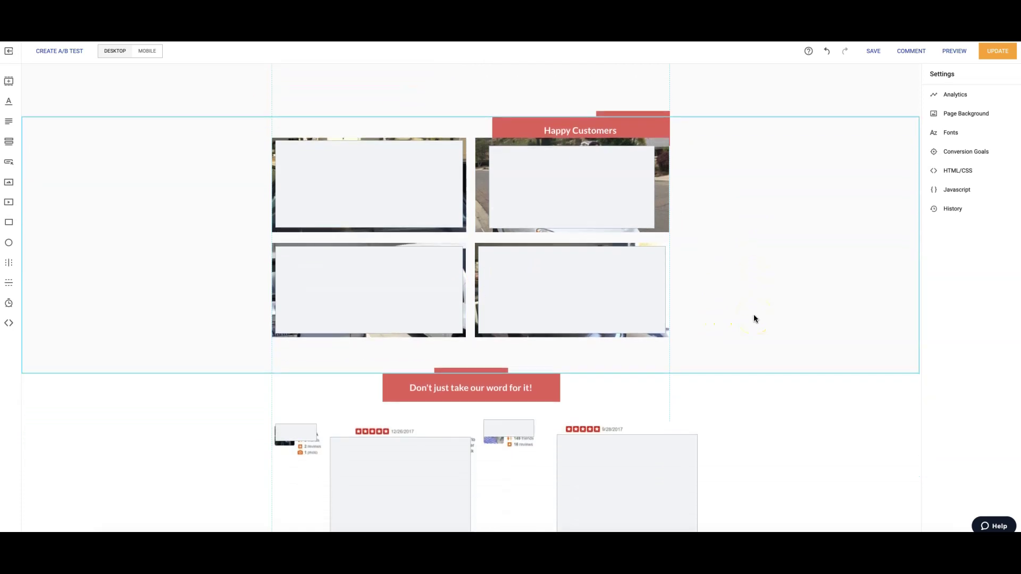
{"action": "scroll", "coordinate": [754, 318], "scroll_direction": "down", "scroll_amount": 3}
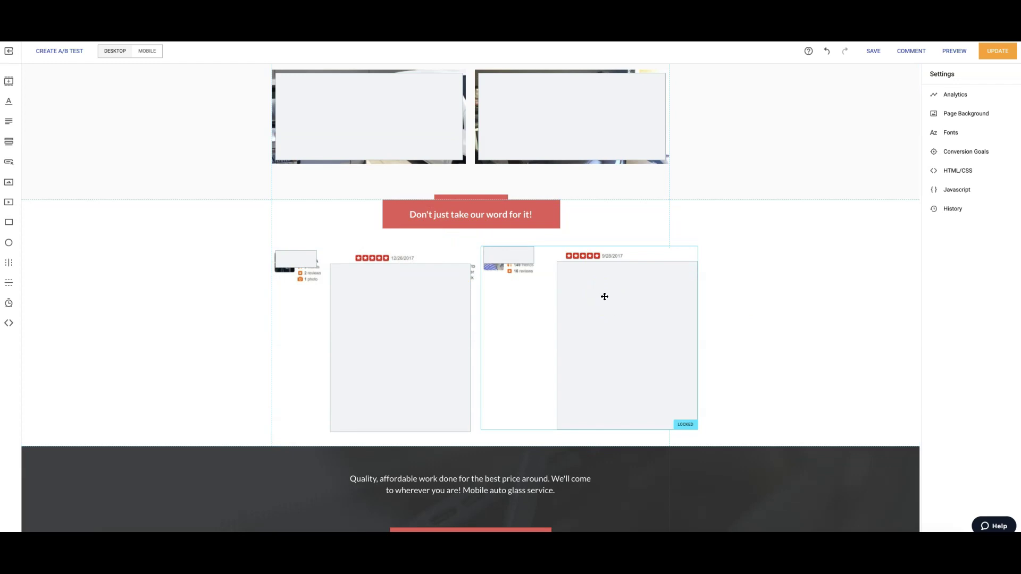
{"action": "left_click", "coordinate": [404, 274]}
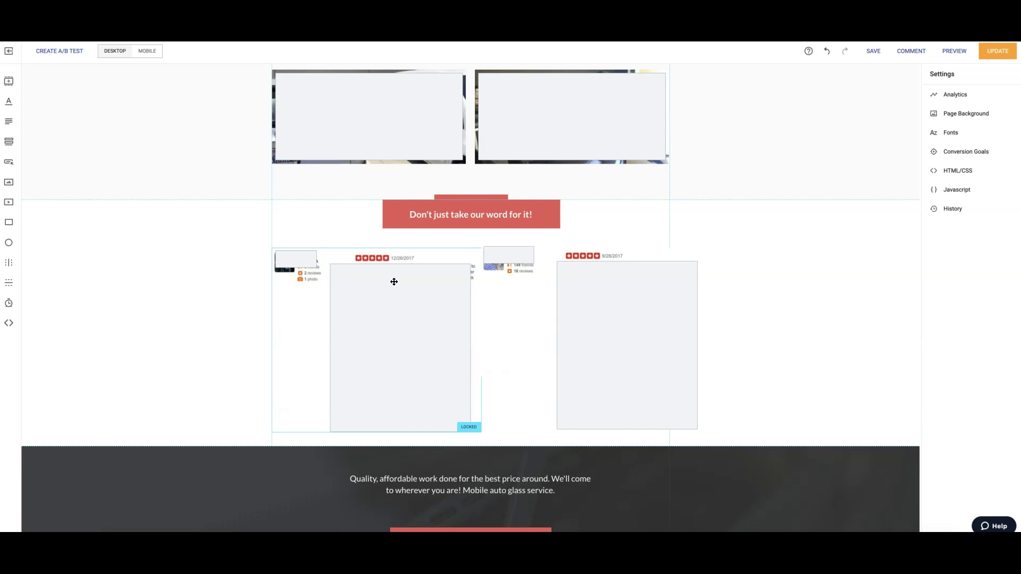
{"action": "left_click", "coordinate": [540, 302]}
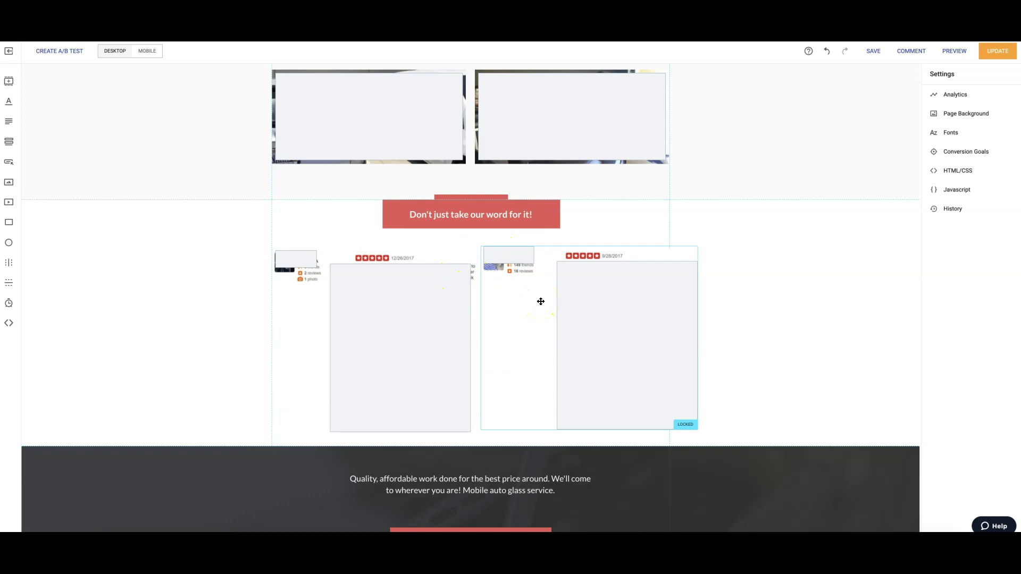
{"action": "left_click", "coordinate": [645, 265]}
{"action": "left_click", "coordinate": [718, 228]}
{"action": "scroll", "coordinate": [746, 246], "scroll_direction": "down", "scroll_amount": 3}
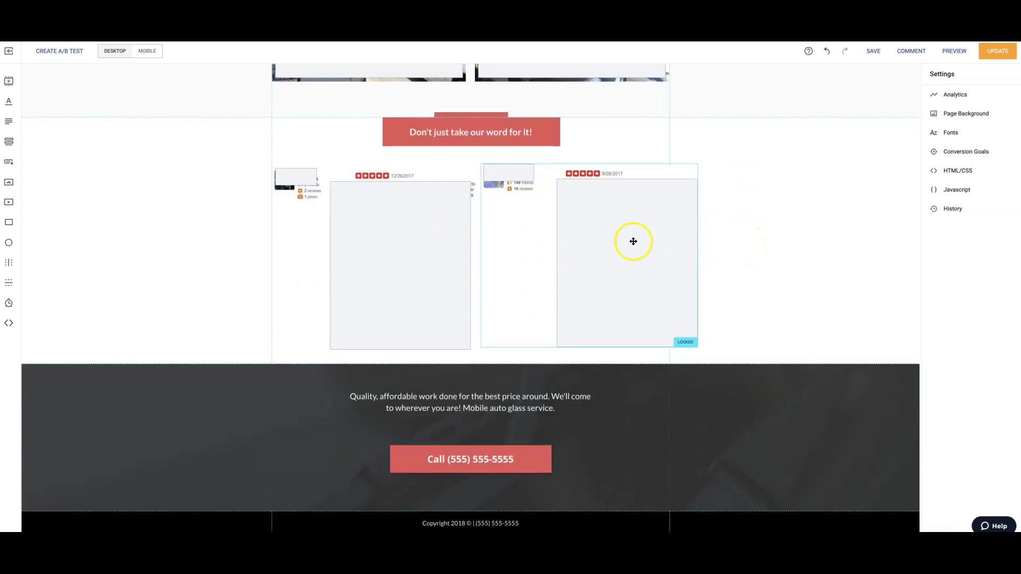
{"action": "left_click", "coordinate": [485, 403]}
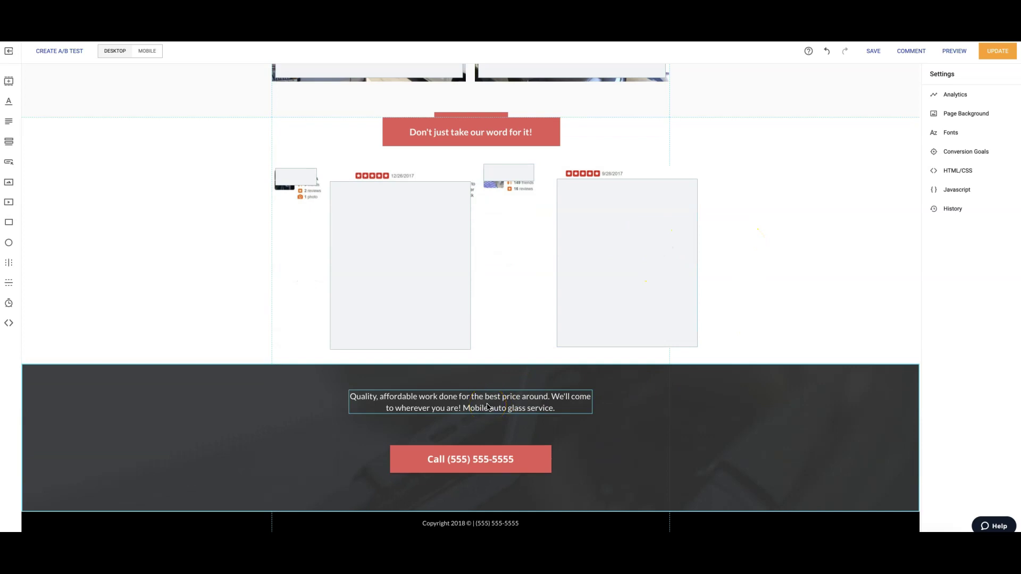
{"action": "left_click", "coordinate": [520, 409]}
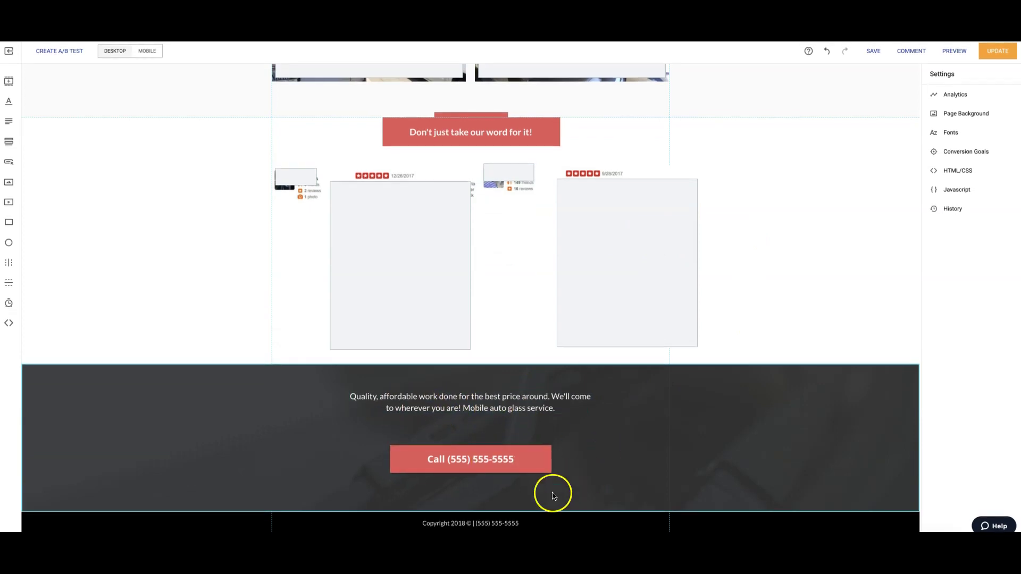
{"action": "left_click", "coordinate": [525, 525]}
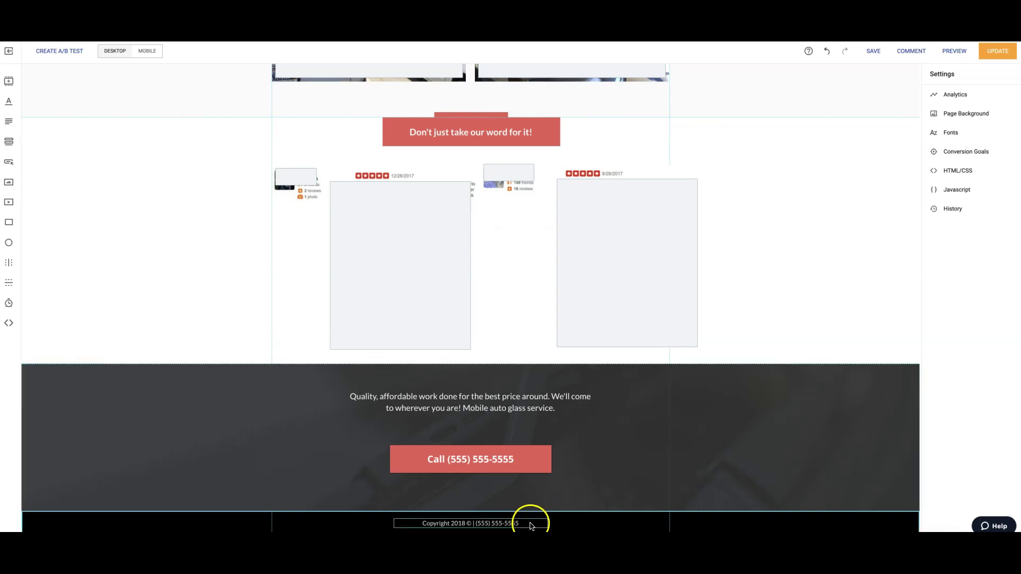
{"action": "left_click", "coordinate": [600, 470]}
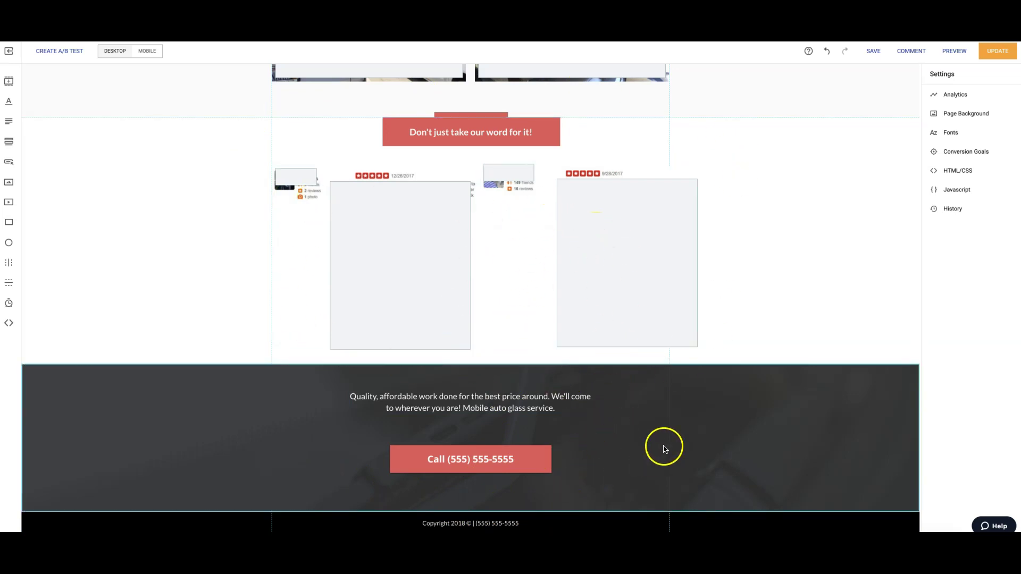
{"action": "scroll", "coordinate": [789, 401], "scroll_direction": "up", "scroll_amount": 7}
{"action": "scroll", "coordinate": [789, 402], "scroll_direction": "up", "scroll_amount": 6}
{"action": "scroll", "coordinate": [789, 403], "scroll_direction": "up", "scroll_amount": 2}
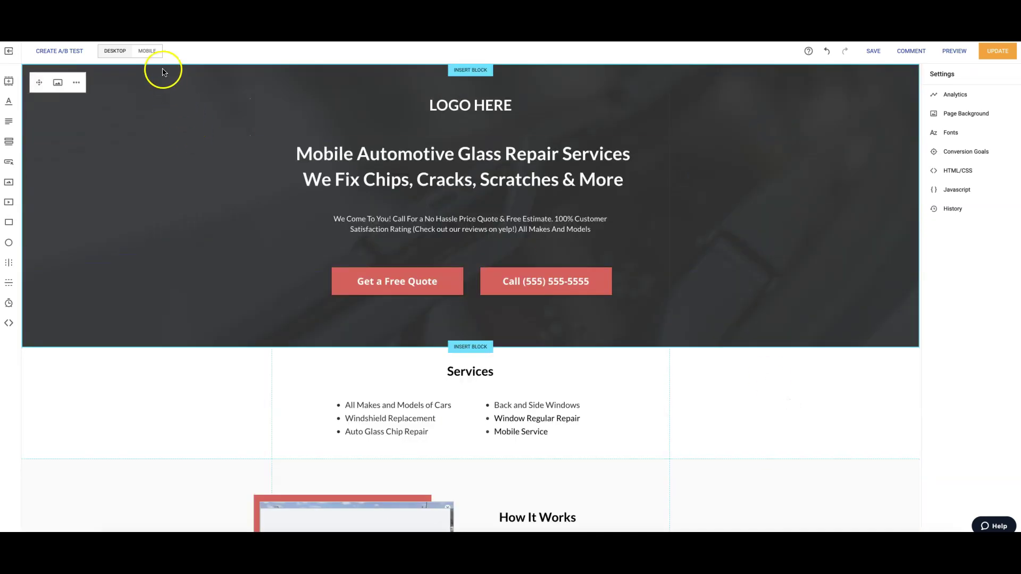
- Switch the Auto Glass page to its Mobile layout and close the Regenerate Mobile notice
{"action": "left_click", "coordinate": [149, 52]}
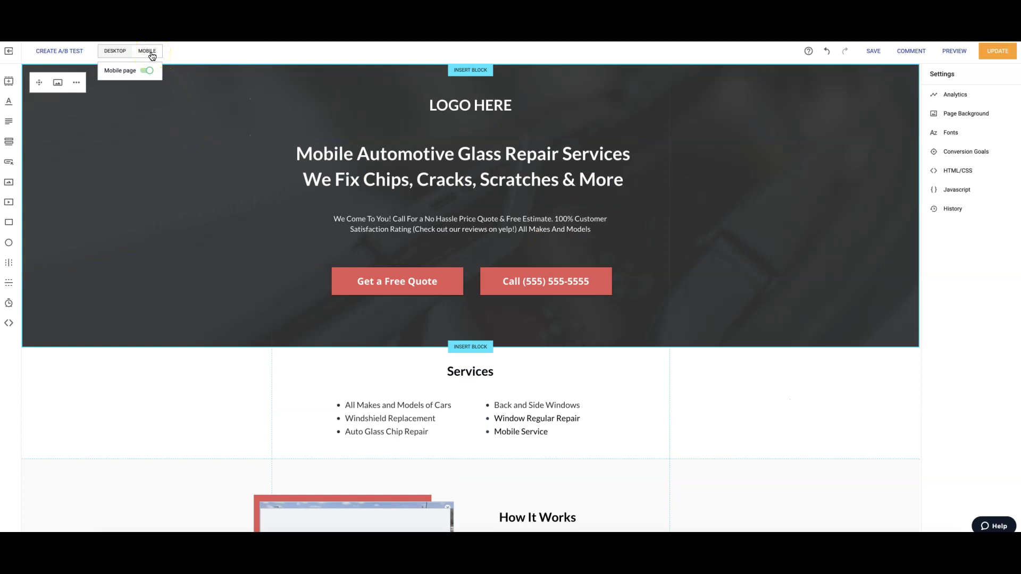
{"action": "left_click", "coordinate": [152, 53]}
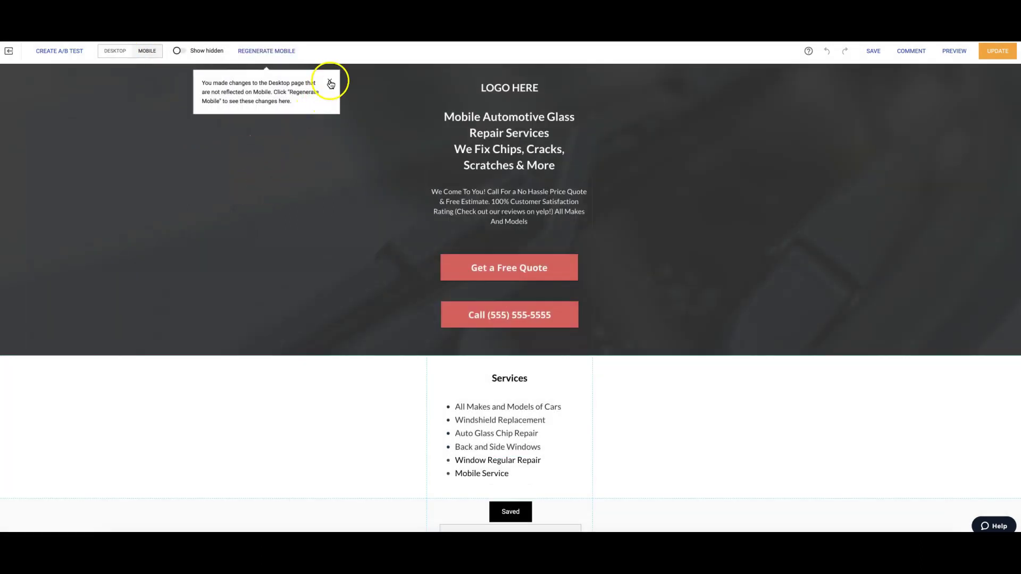
{"action": "left_click", "coordinate": [330, 82]}
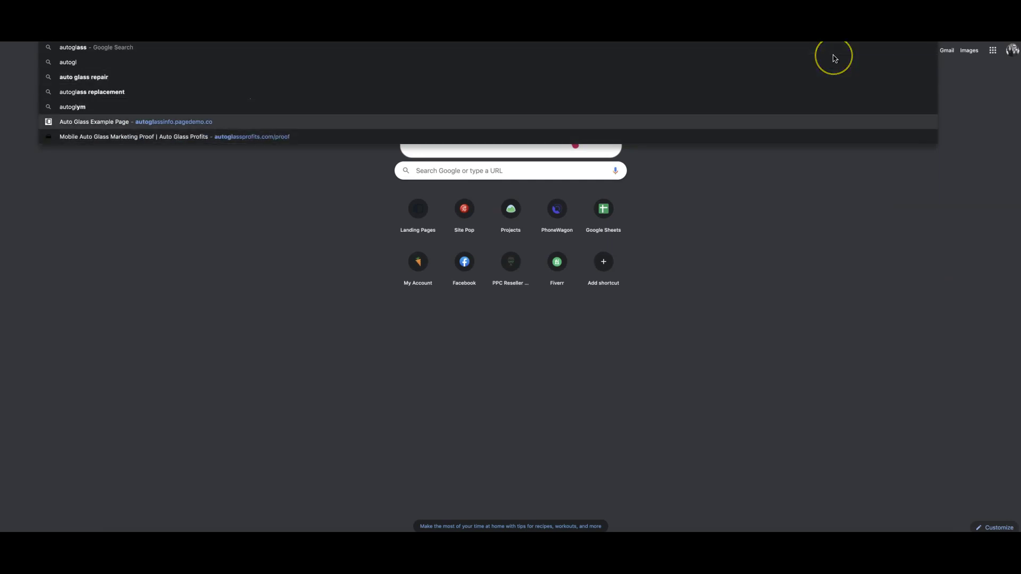
- Open the Auto Glass Profits proof page and scroll through its Mobile Windshield case studies
{"action": "left_click", "coordinate": [334, 140]}
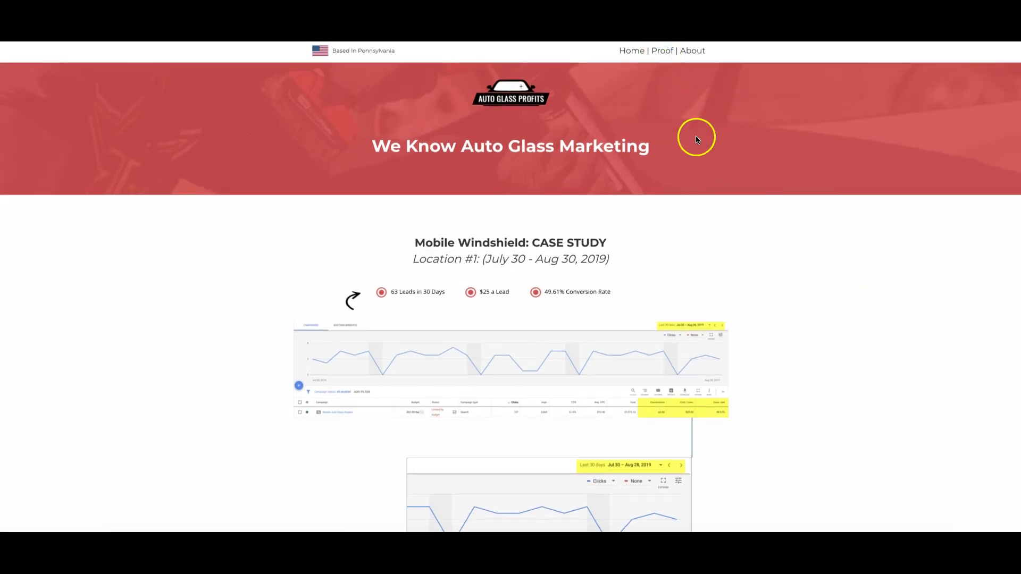
{"action": "scroll", "coordinate": [720, 211], "scroll_direction": "down", "scroll_amount": 4}
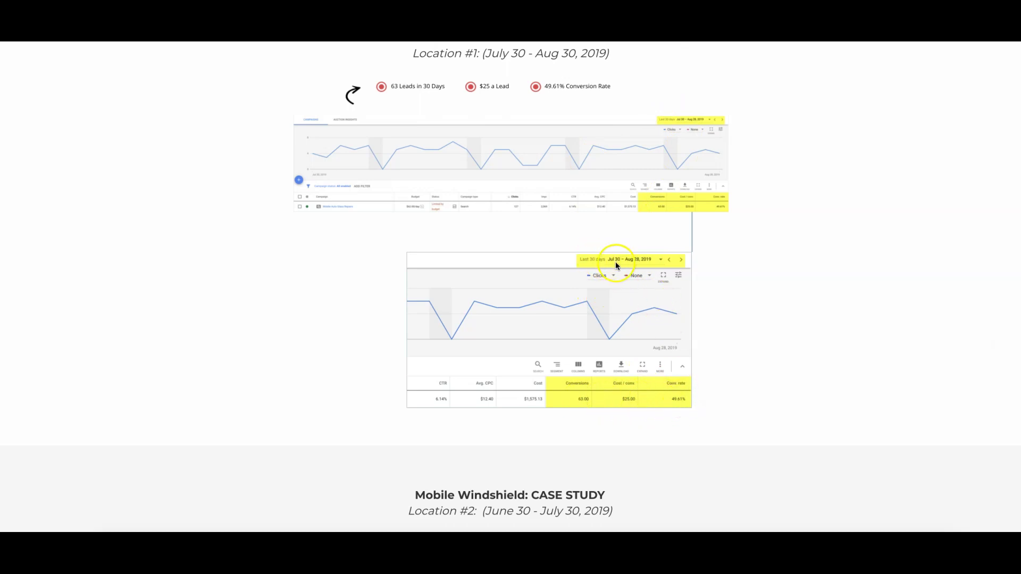
{"action": "scroll", "coordinate": [763, 328], "scroll_direction": "down", "scroll_amount": 3}
{"action": "scroll", "coordinate": [764, 328], "scroll_direction": "down", "scroll_amount": 3}
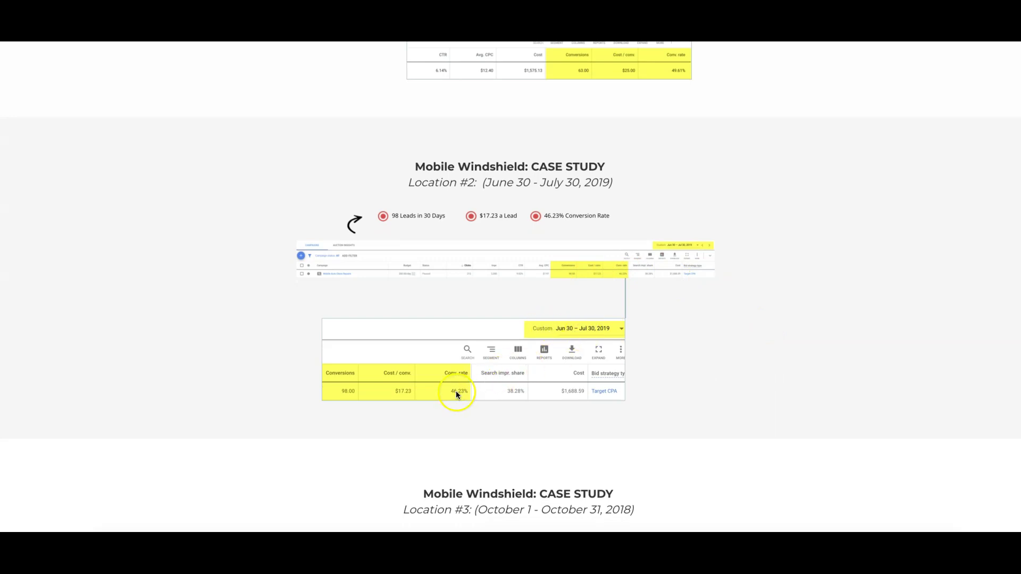
{"action": "scroll", "coordinate": [729, 381], "scroll_direction": "down", "scroll_amount": 5}
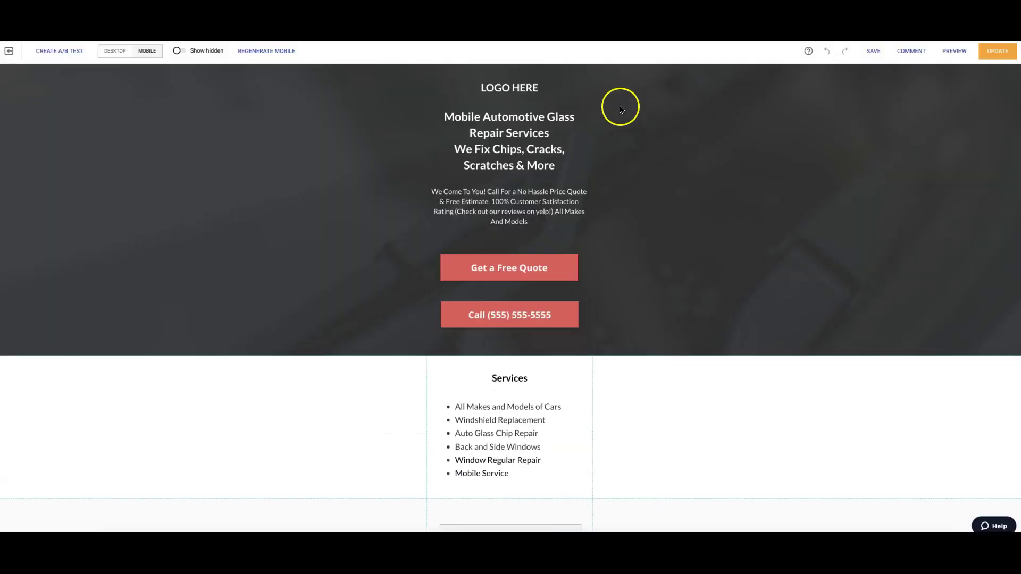
{"action": "left_click", "coordinate": [669, 225]}
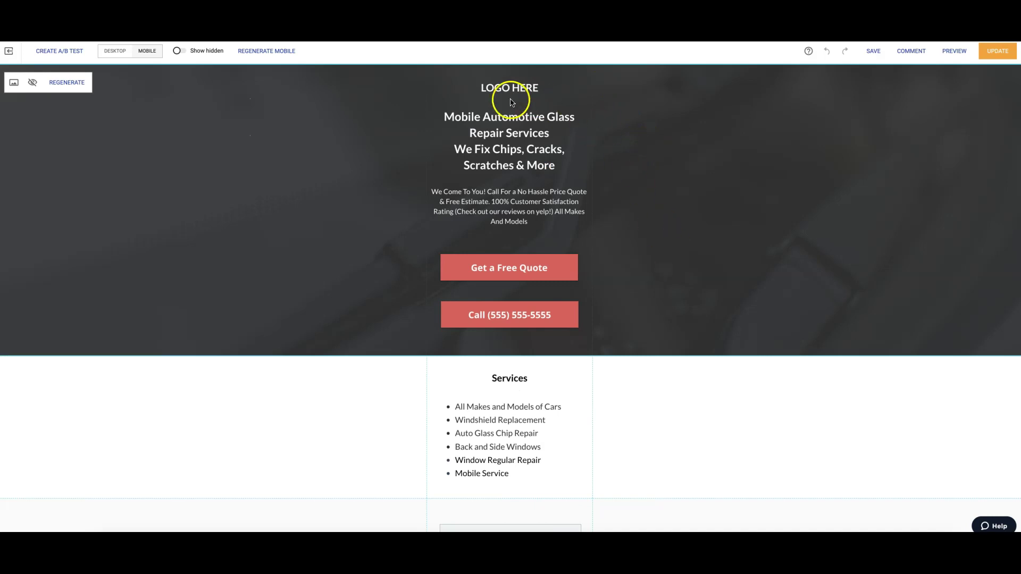
{"action": "left_click", "coordinate": [504, 268]}
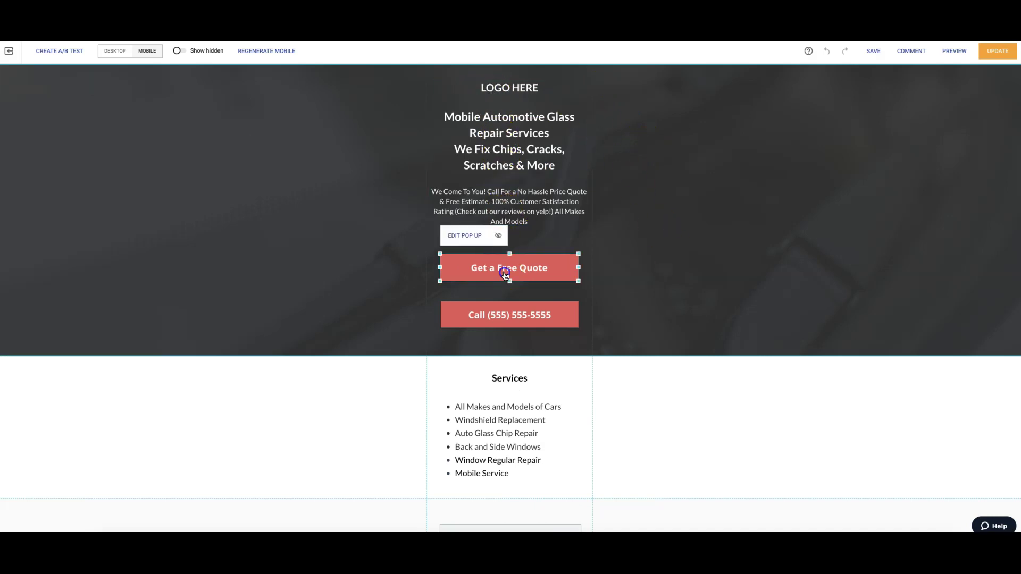
{"action": "left_click", "coordinate": [465, 235]}
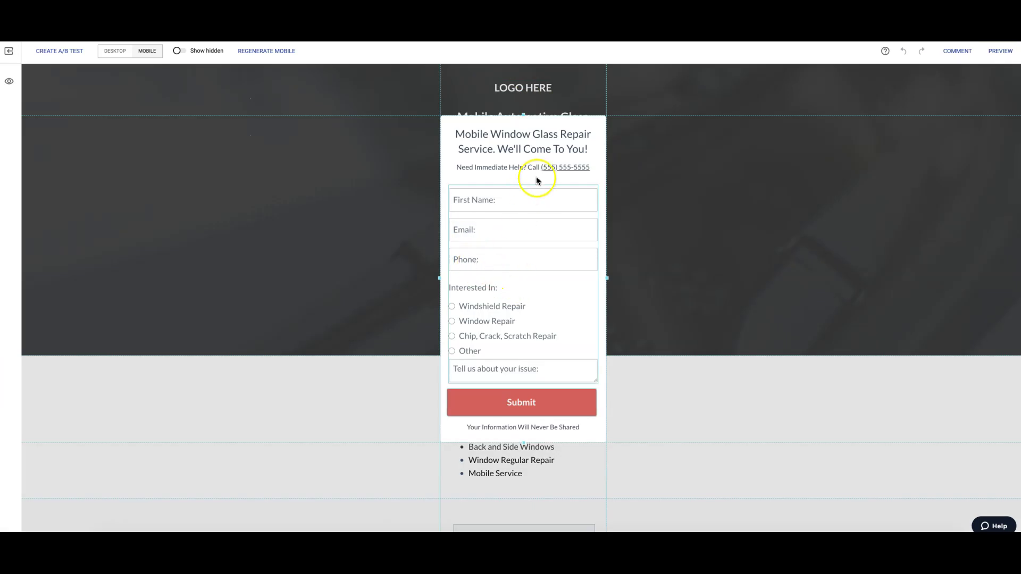
{"action": "left_click", "coordinate": [668, 199]}
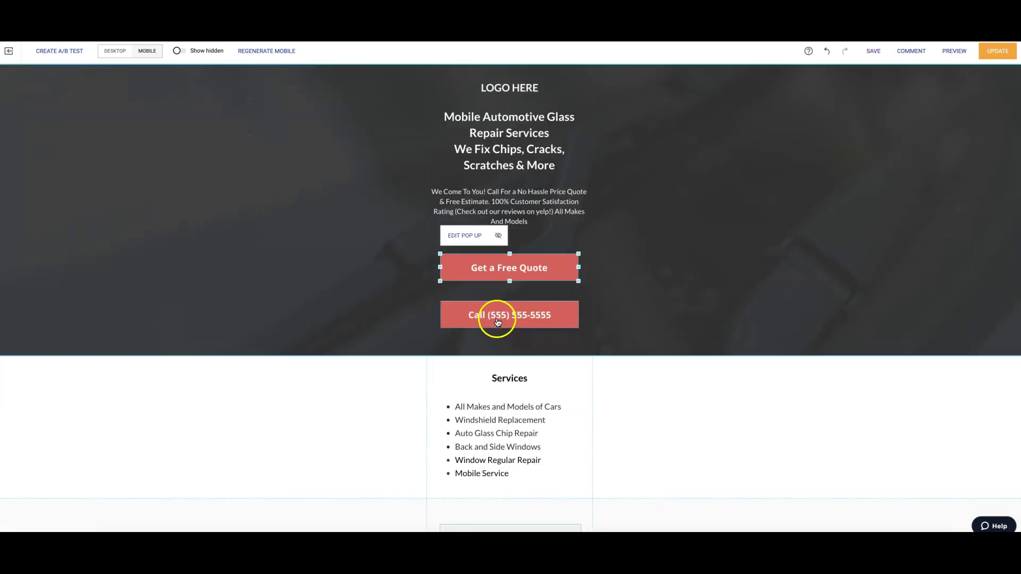
{"action": "scroll", "coordinate": [695, 317], "scroll_direction": "down", "scroll_amount": 1}
{"action": "left_click", "coordinate": [694, 316]}
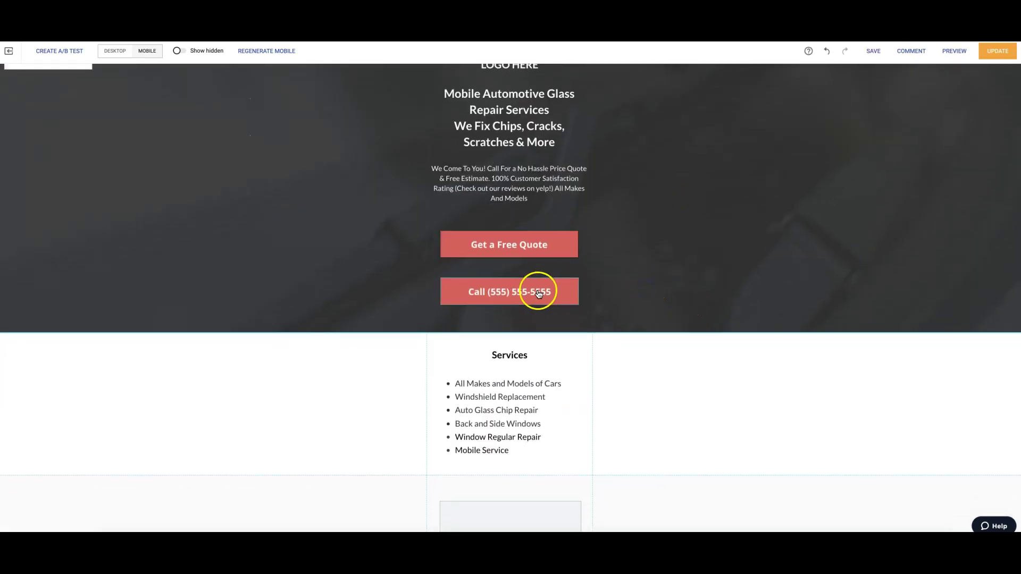
{"action": "scroll", "coordinate": [673, 290], "scroll_direction": "down", "scroll_amount": 5}
{"action": "scroll", "coordinate": [674, 292], "scroll_direction": "down", "scroll_amount": 10}
{"action": "scroll", "coordinate": [673, 292], "scroll_direction": "down", "scroll_amount": 7}
{"action": "scroll", "coordinate": [674, 292], "scroll_direction": "down", "scroll_amount": 8}
{"action": "scroll", "coordinate": [674, 292], "scroll_direction": "down", "scroll_amount": 10}
{"action": "scroll", "coordinate": [673, 292], "scroll_direction": "down", "scroll_amount": 6}
{"action": "scroll", "coordinate": [673, 292], "scroll_direction": "down", "scroll_amount": 5}
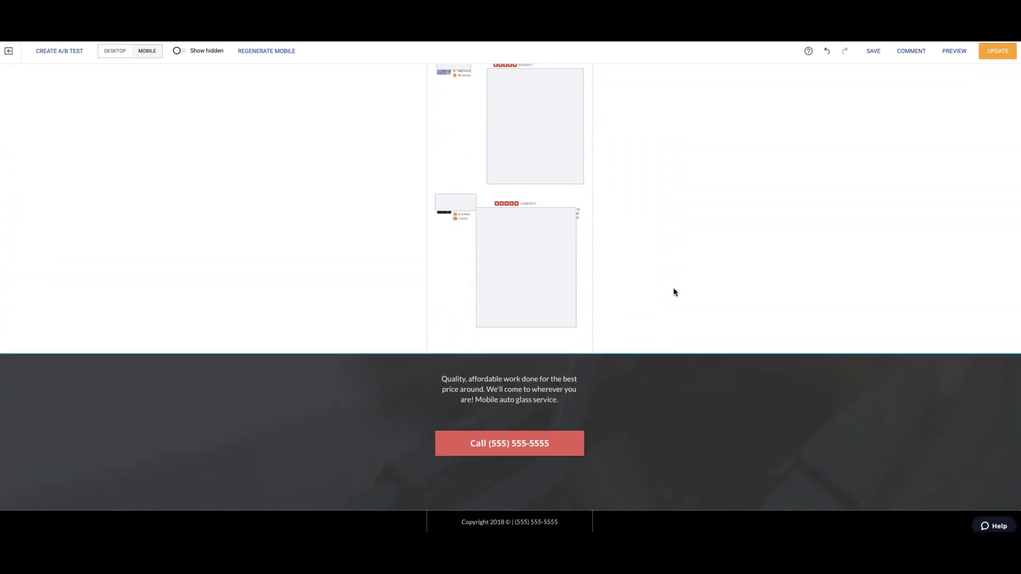
{"action": "scroll", "coordinate": [673, 291], "scroll_direction": "up", "scroll_amount": 8}
{"action": "scroll", "coordinate": [673, 291], "scroll_direction": "up", "scroll_amount": 7}
{"action": "scroll", "coordinate": [673, 291], "scroll_direction": "up", "scroll_amount": 8}
{"action": "scroll", "coordinate": [673, 291], "scroll_direction": "up", "scroll_amount": 5}
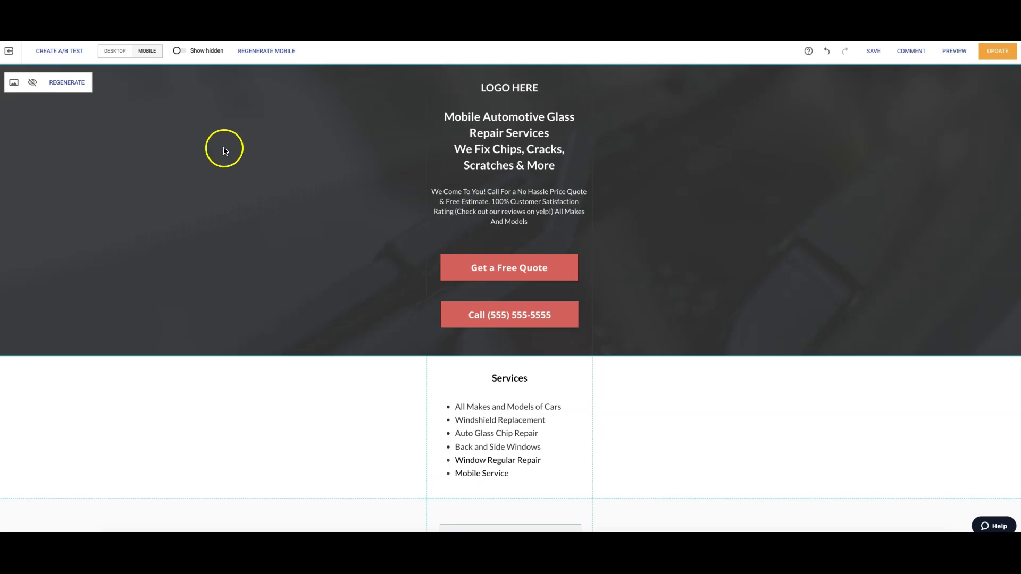
- Return the Auto Glass page to its Desktop layout via the DESKTOP tab
{"action": "left_click", "coordinate": [117, 52]}
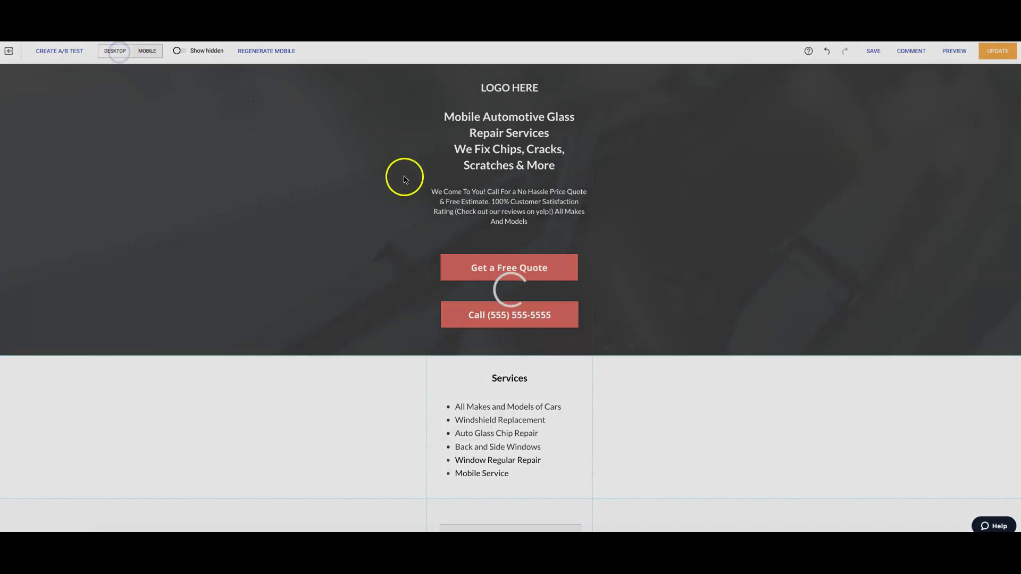